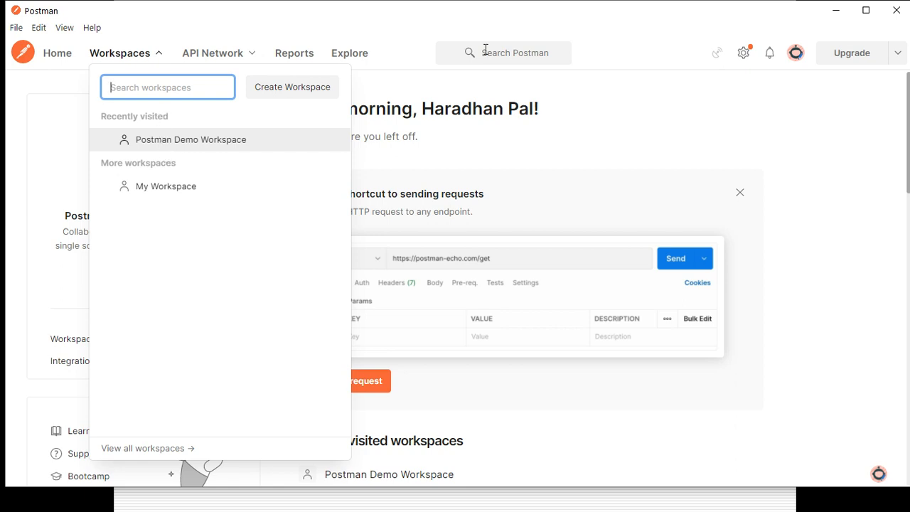
Step: Start a new workspace named "Postman Training" with the summary "Postman Training for Beginners"
{"action": "left_click", "coordinate": [317, 91]}
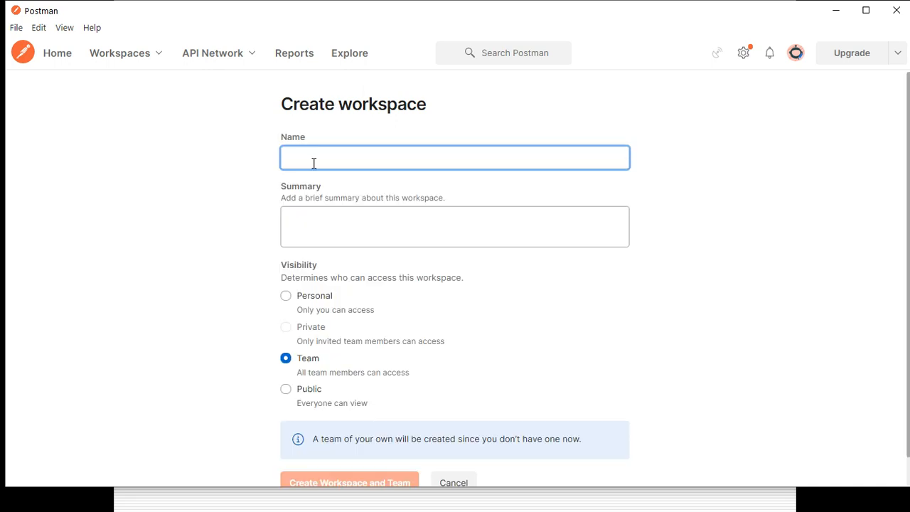
{"action": "type", "text": "Postman Training"}
{"action": "key", "text": "ctrl+a"}
{"action": "key", "text": "ctrl+c"}
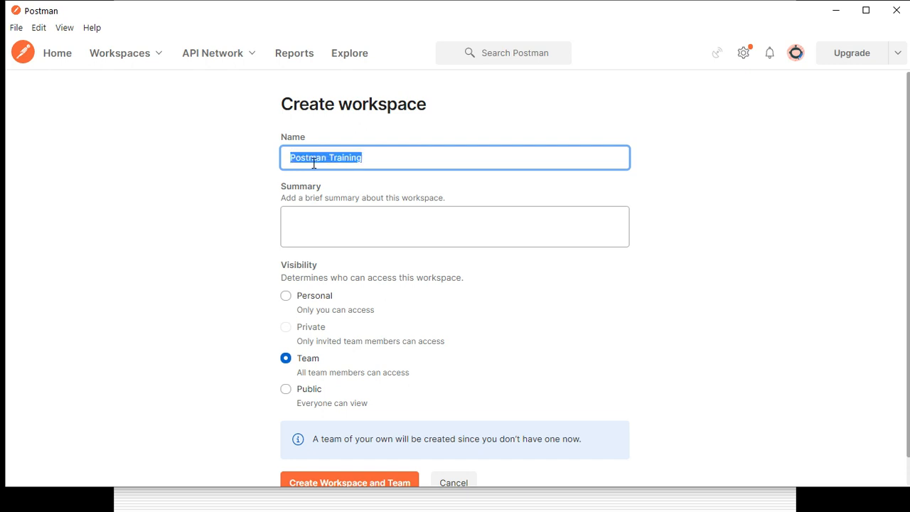
{"action": "left_click", "coordinate": [311, 228]}
{"action": "key", "text": "ctrl+v"}
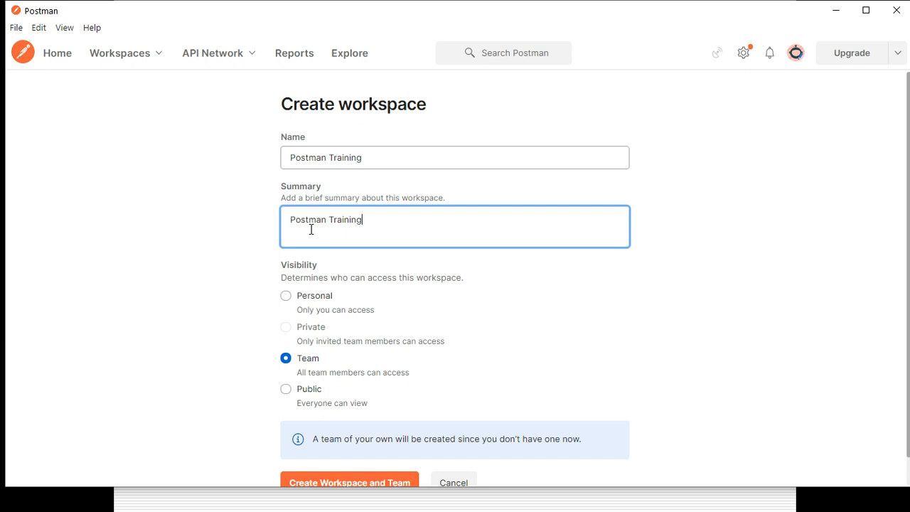
{"action": "type", "text": "for Beginners"}
Step: Try out the Public, Team and Personal visibility options for the new workspace
{"action": "mouse_move", "coordinate": [286, 326]}
{"action": "left_click_drag", "start_coordinate": [907, 220], "coordinate": [908, 254]}
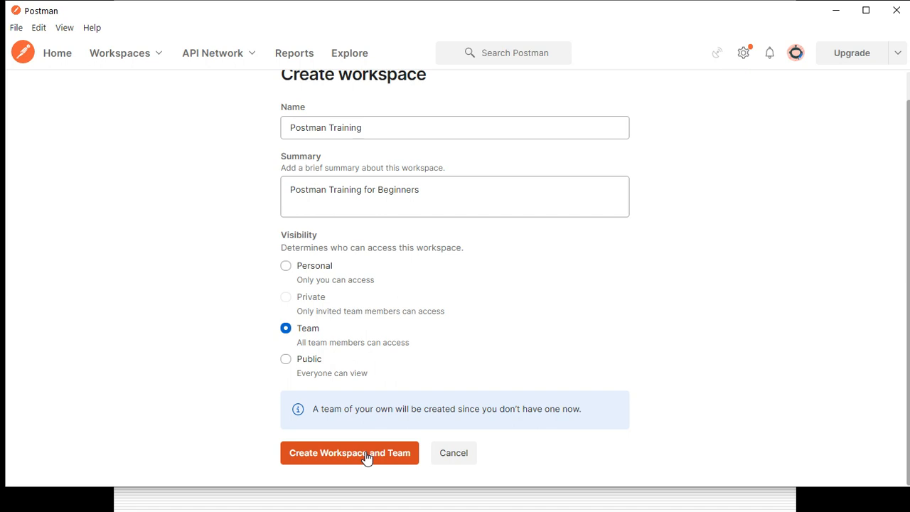
{"action": "left_click", "coordinate": [285, 360]}
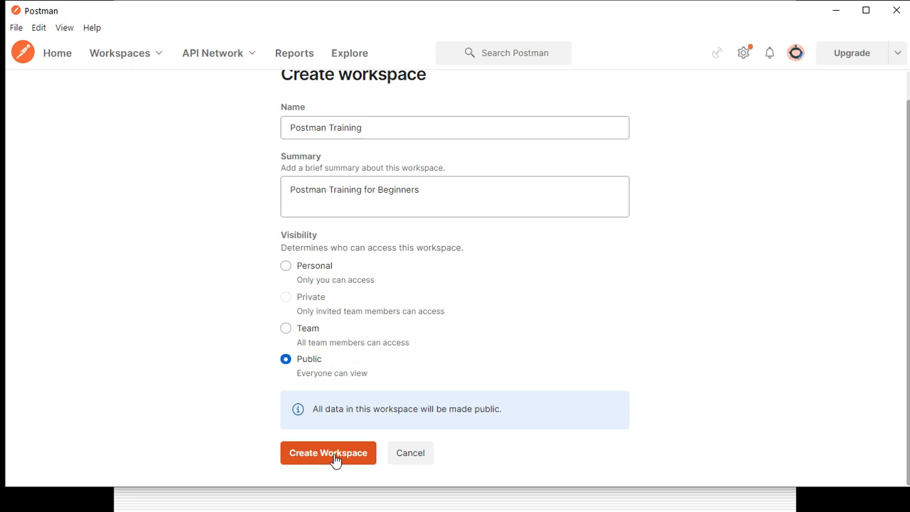
{"action": "left_click", "coordinate": [285, 329]}
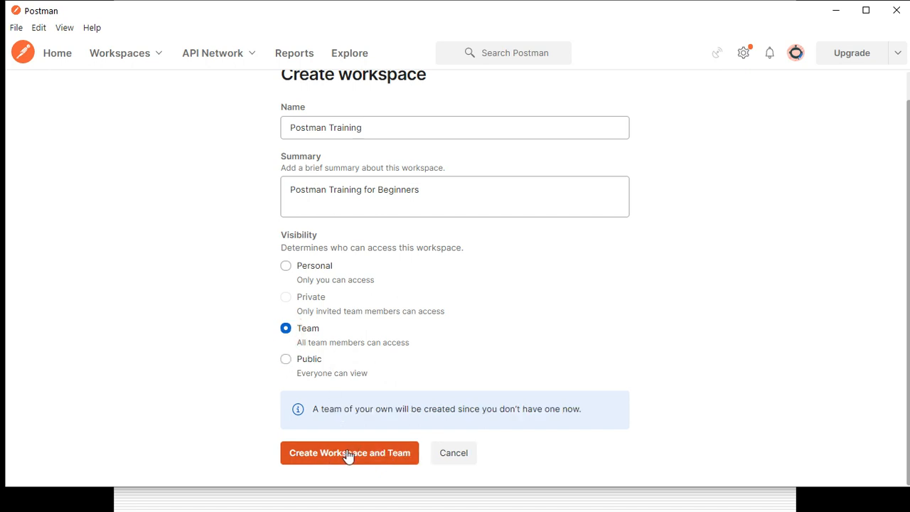
{"action": "left_click", "coordinate": [287, 361]}
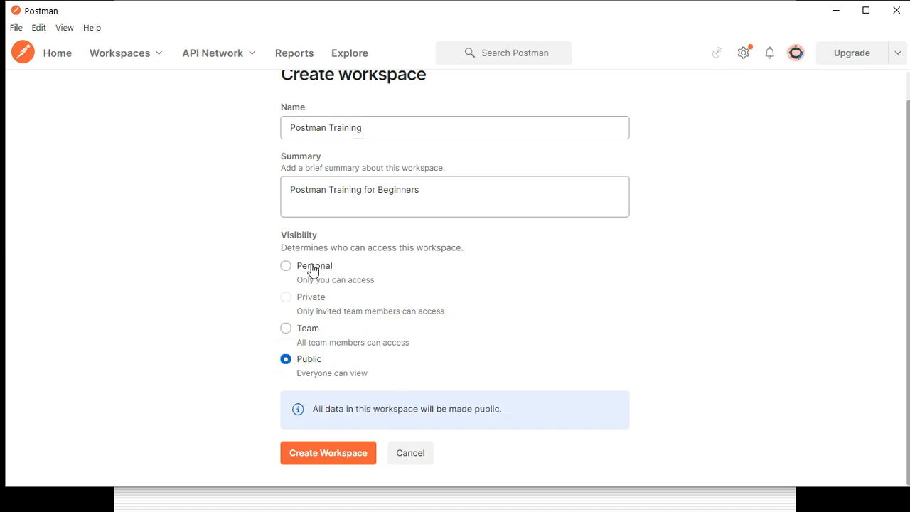
{"action": "left_click", "coordinate": [285, 264]}
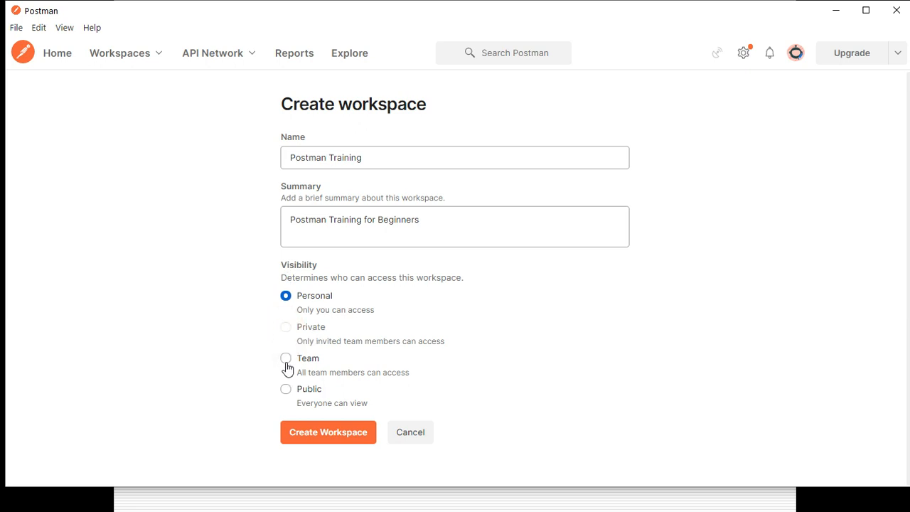
Step: Set the workspace's visibility to Public and create the workspace
{"action": "left_click", "coordinate": [287, 395]}
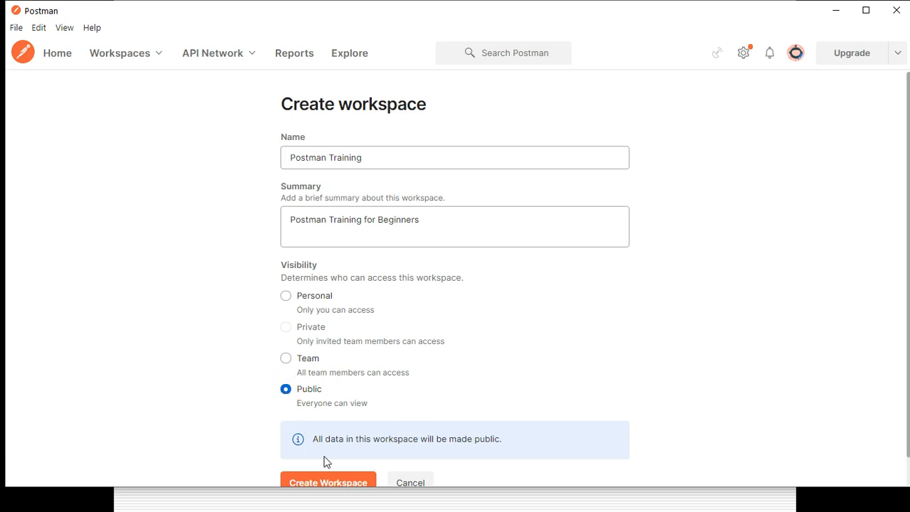
{"action": "left_click", "coordinate": [330, 483]}
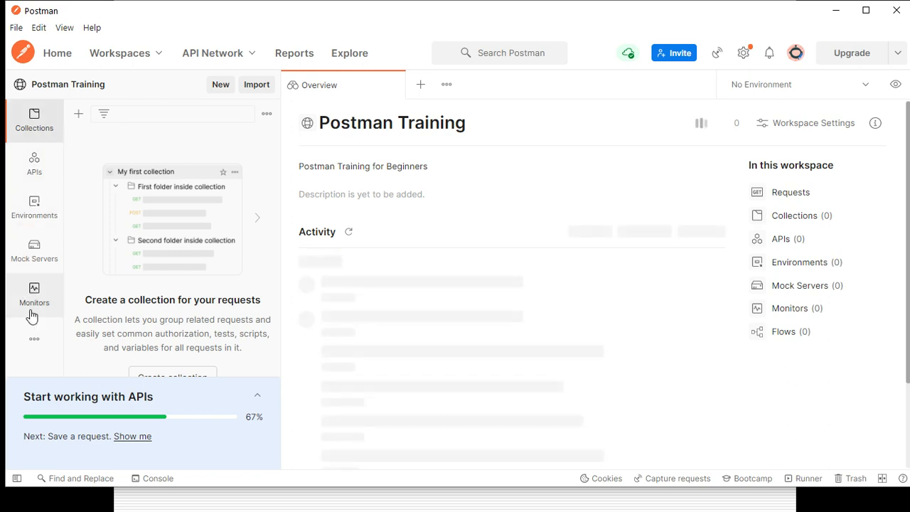
Step: View the new workspace's request History, and return to its Collections
{"action": "left_click", "coordinate": [34, 341]}
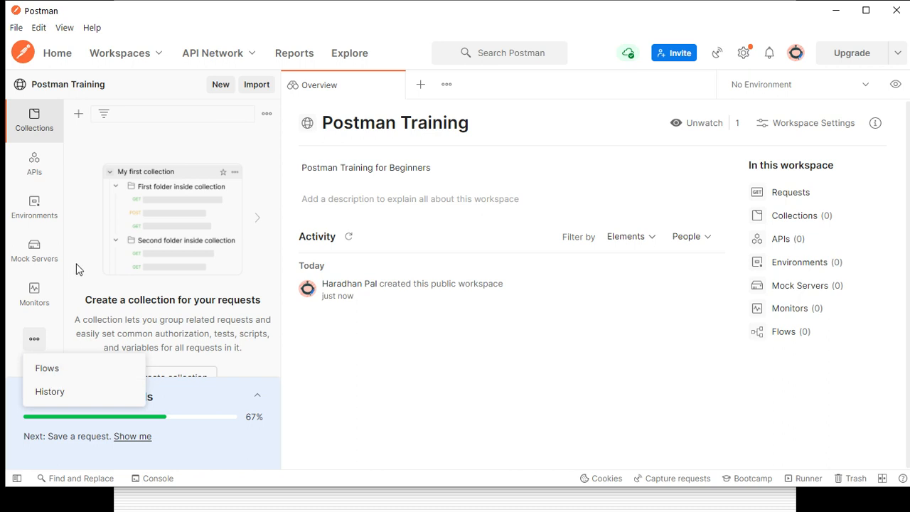
{"action": "left_click", "coordinate": [45, 392]}
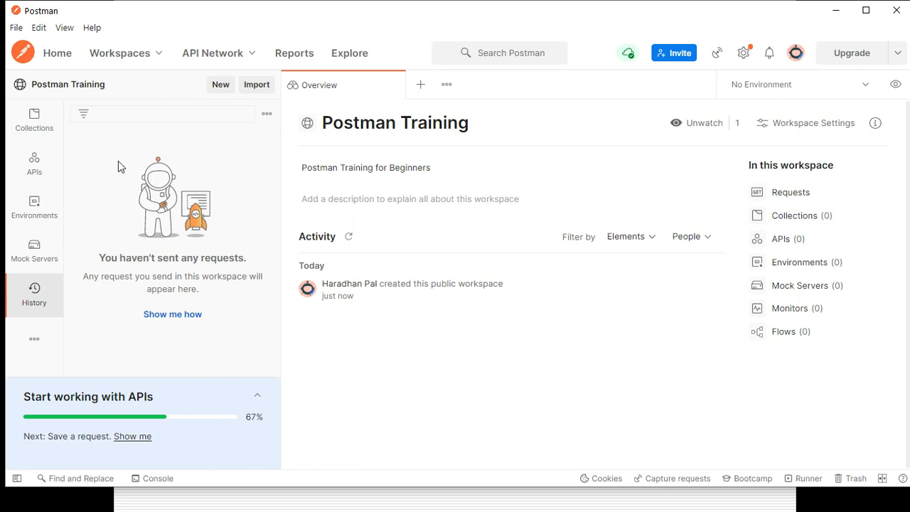
{"action": "left_click", "coordinate": [39, 123]}
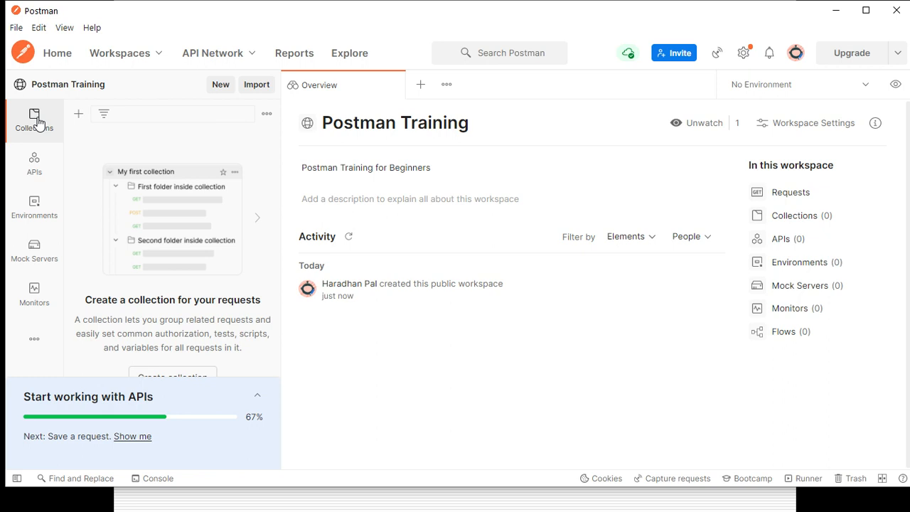
Step: Create a collection in the workspace and name it "Postmain Training Collection"
{"action": "left_click", "coordinate": [79, 116]}
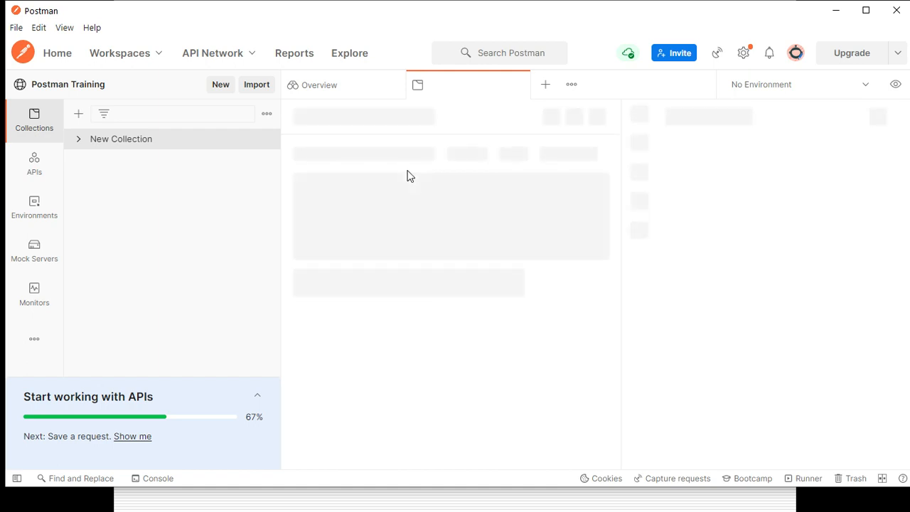
{"action": "left_click", "coordinate": [353, 117]}
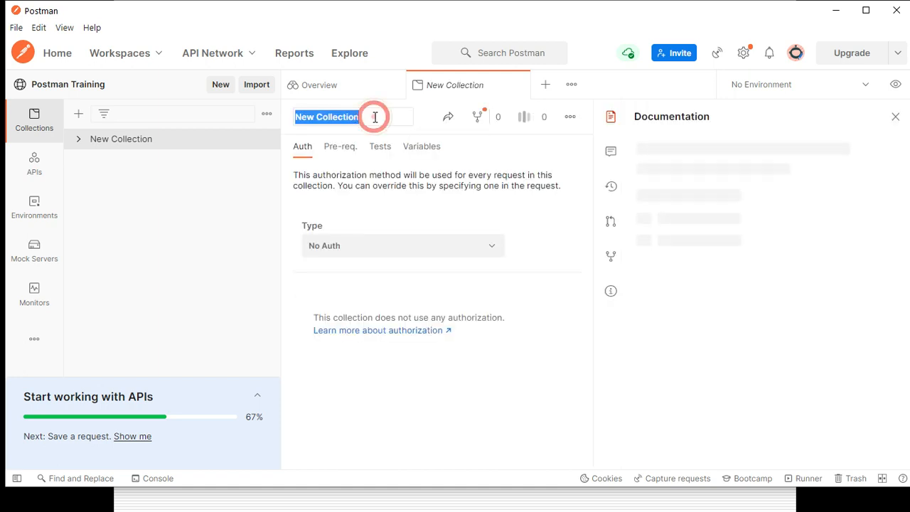
{"action": "type", "text": "Pos"}
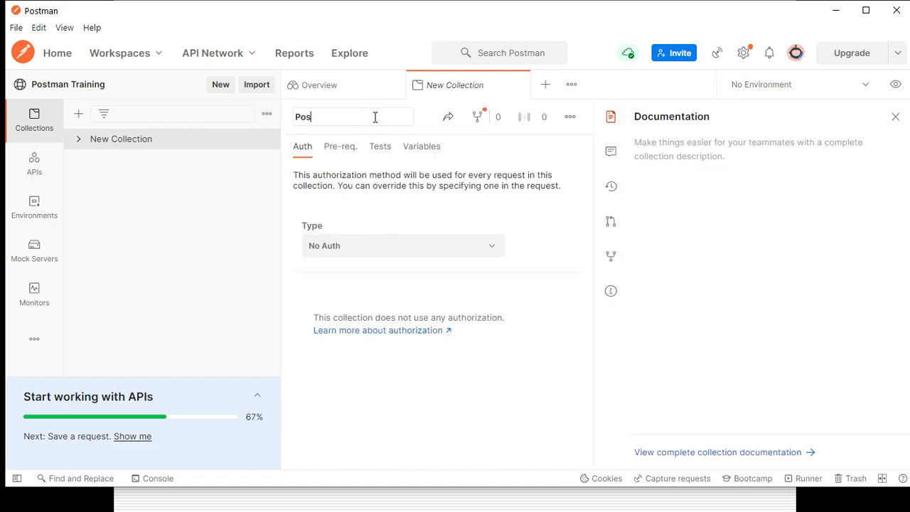
{"action": "type", "text": "tmain Training"}
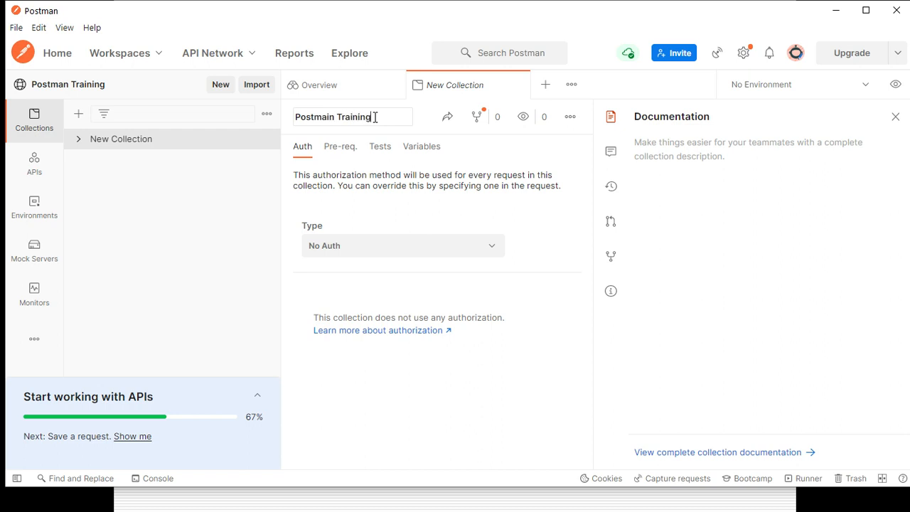
{"action": "type", "text": " Collection"}
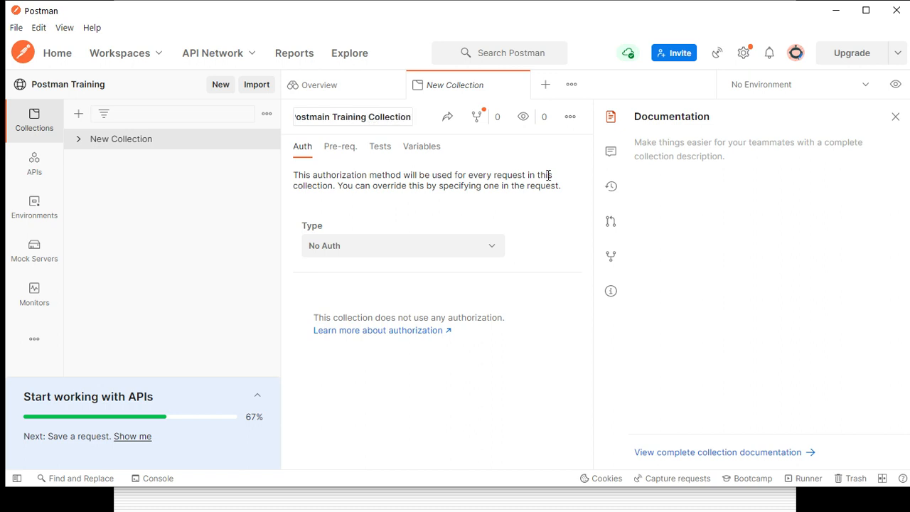
{"action": "left_click", "coordinate": [577, 239]}
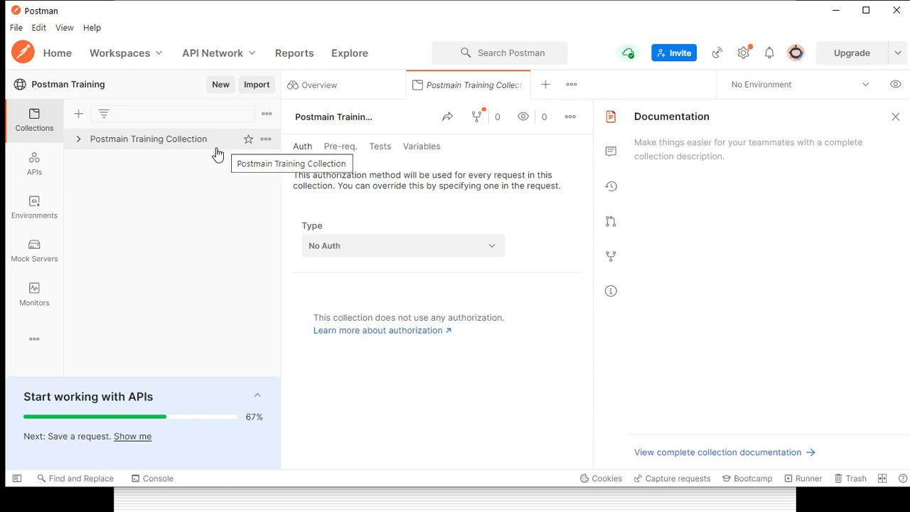
Step: Add a folder named "GET REQUEST" to the Postmain Training Collection
{"action": "left_click", "coordinate": [266, 140]}
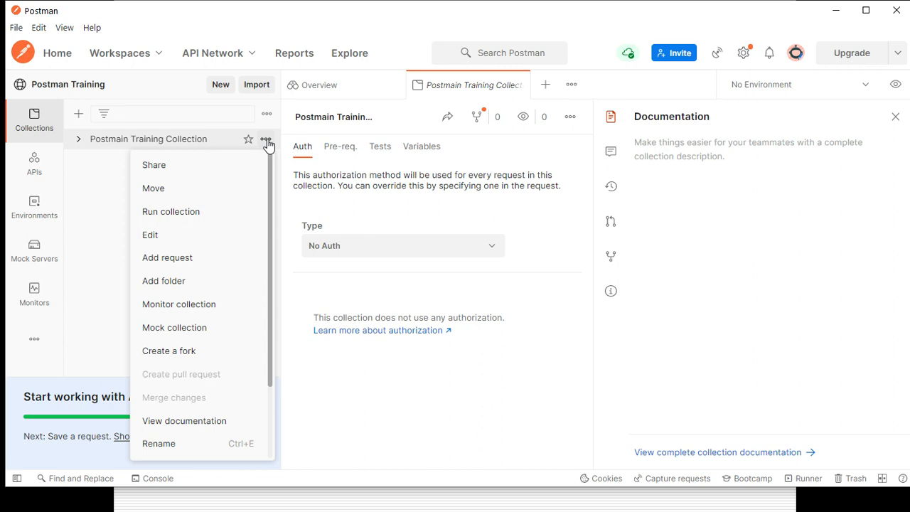
{"action": "left_click", "coordinate": [189, 284]}
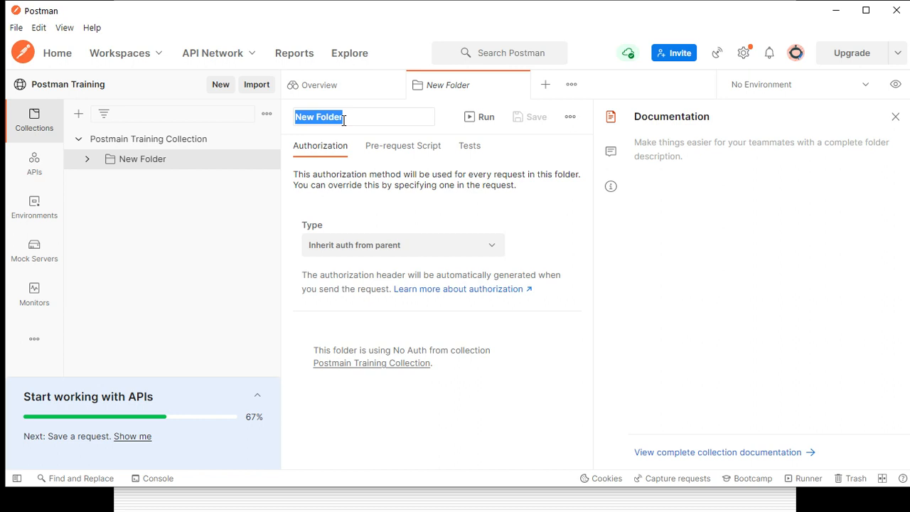
{"action": "type", "text": "FET"}
{"action": "key", "text": "BackSpace"}
{"action": "key", "text": "BackSpace"}
{"action": "key", "text": "BackSpace"}
{"action": "key", "text": "BackSpace"}
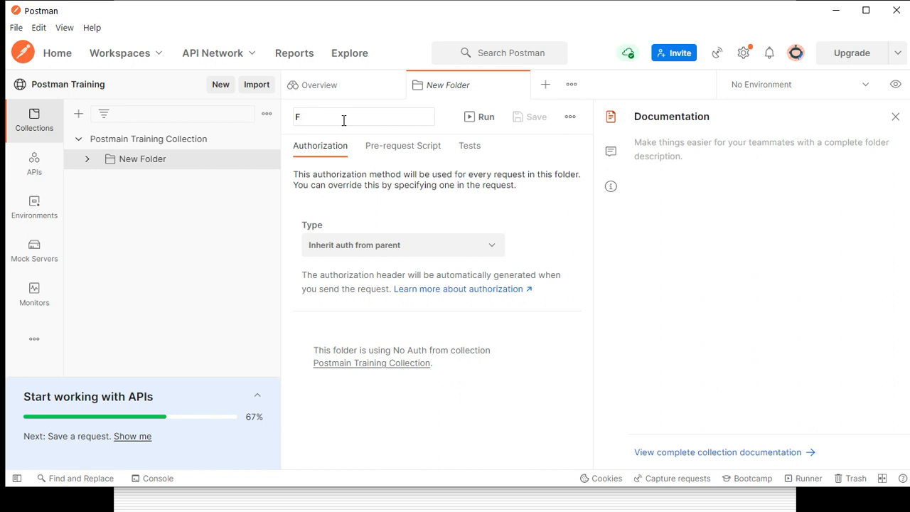
{"action": "type", "text": "GET REQUEST"}
{"action": "key", "text": "Return"}
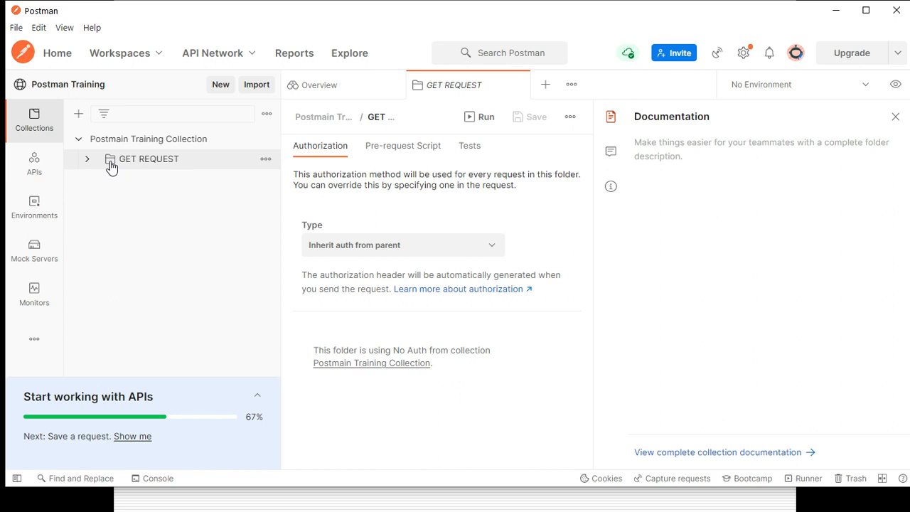
Step: Add a request named "GET Requst 1" to the GET REQUEST folder
{"action": "left_click", "coordinate": [265, 162]}
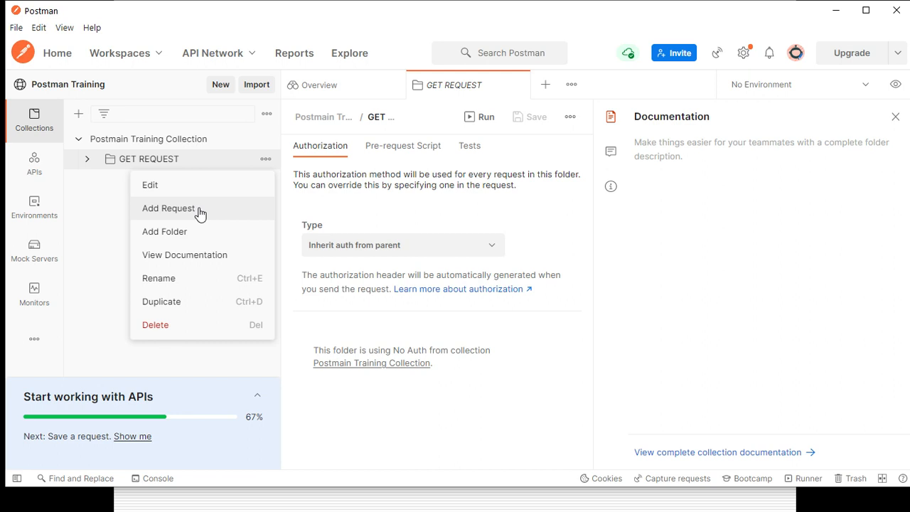
{"action": "left_click", "coordinate": [200, 211]}
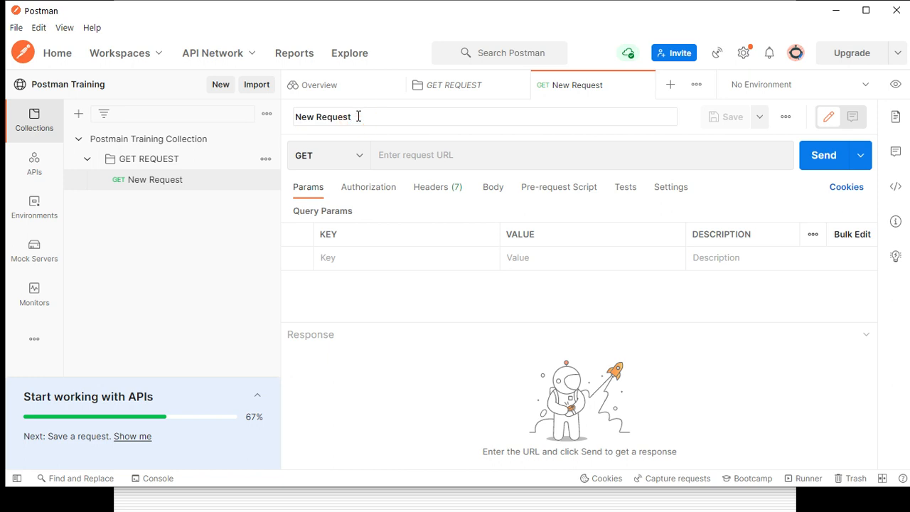
{"action": "triple_click", "coordinate": [358, 116]}
{"action": "type", "text": "GET Requst 1"}
{"action": "left_click", "coordinate": [686, 129]}
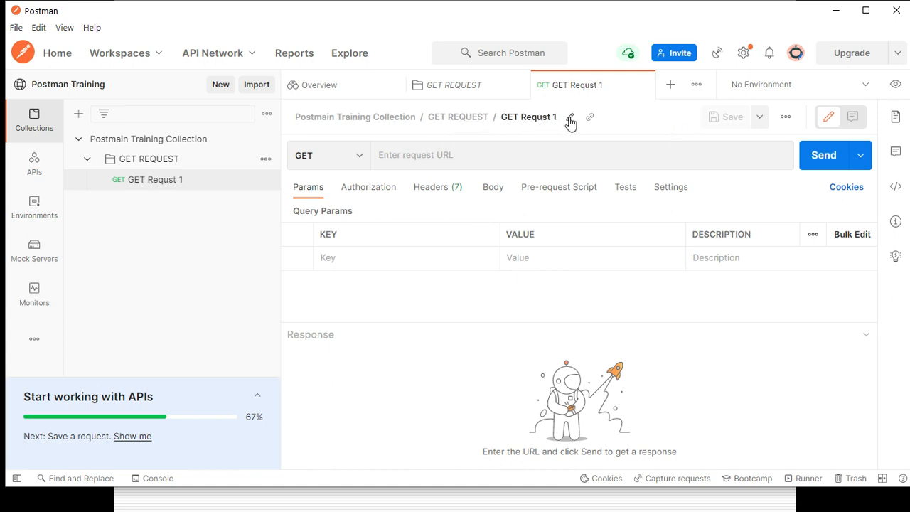
{"action": "left_click", "coordinate": [570, 118]}
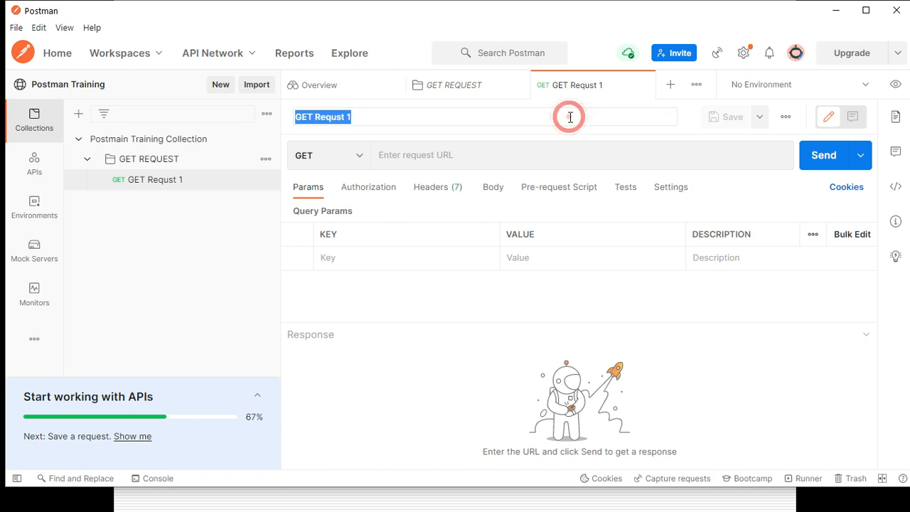
{"action": "left_click", "coordinate": [673, 133]}
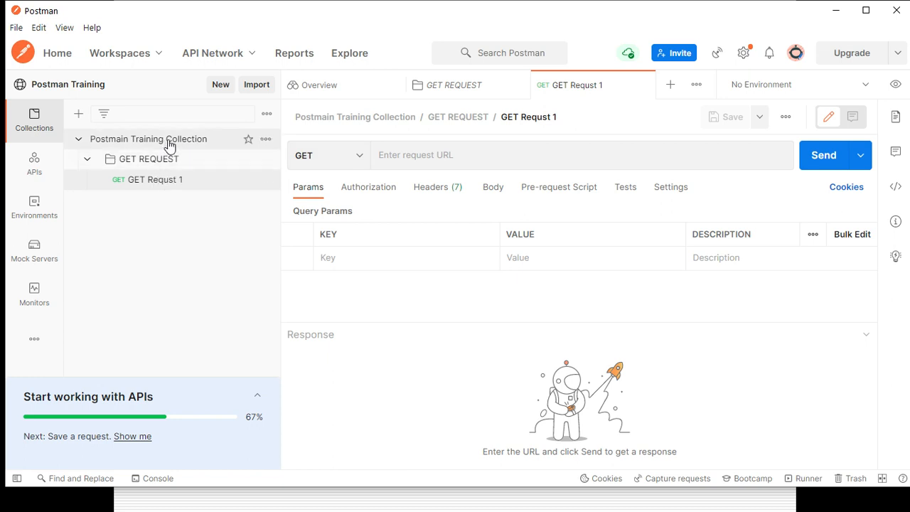
{"action": "left_click", "coordinate": [359, 158]}
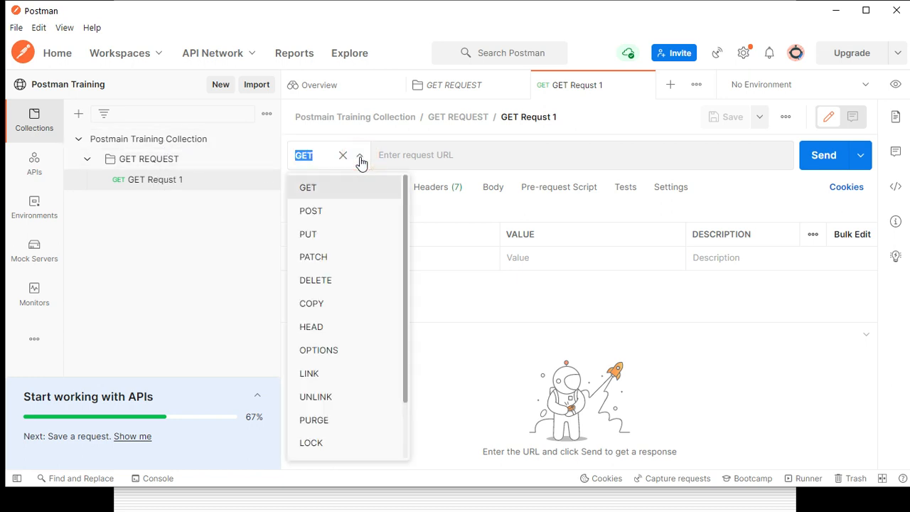
{"action": "left_click", "coordinate": [321, 191]}
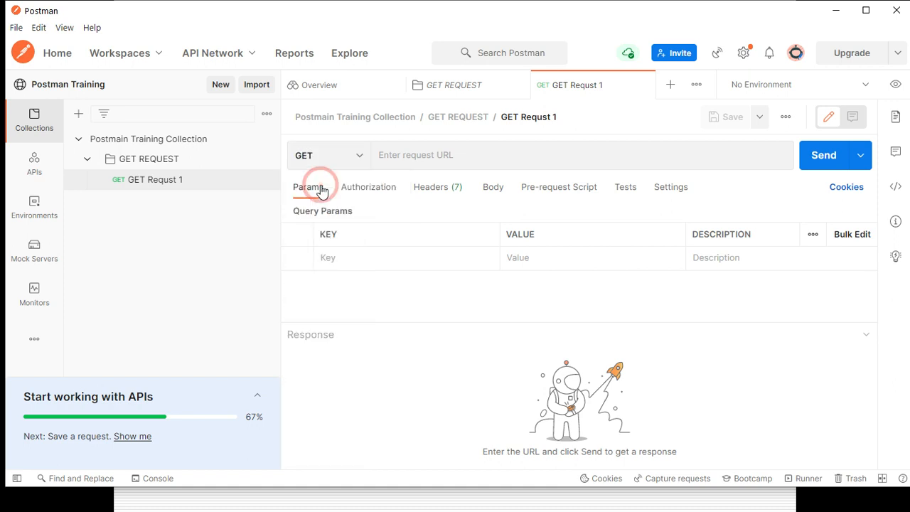
{"action": "left_click", "coordinate": [411, 158]}
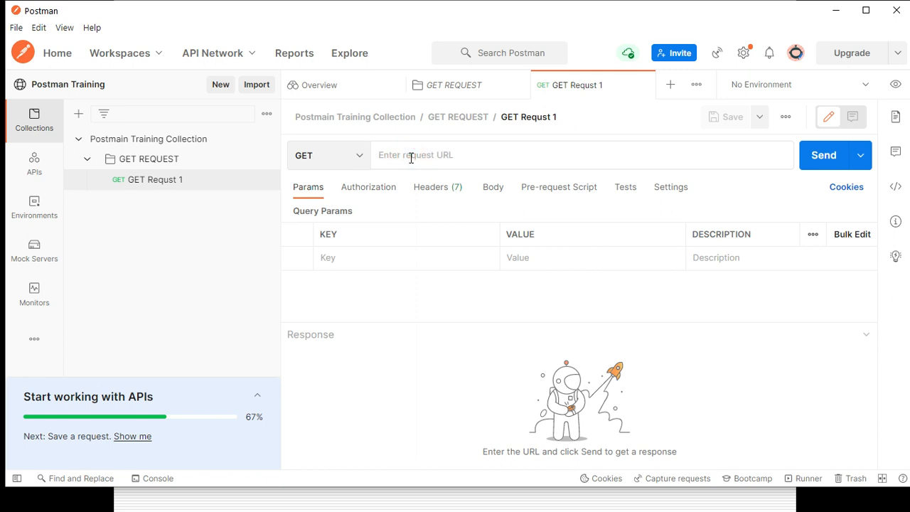
{"action": "type", "text": "www"}
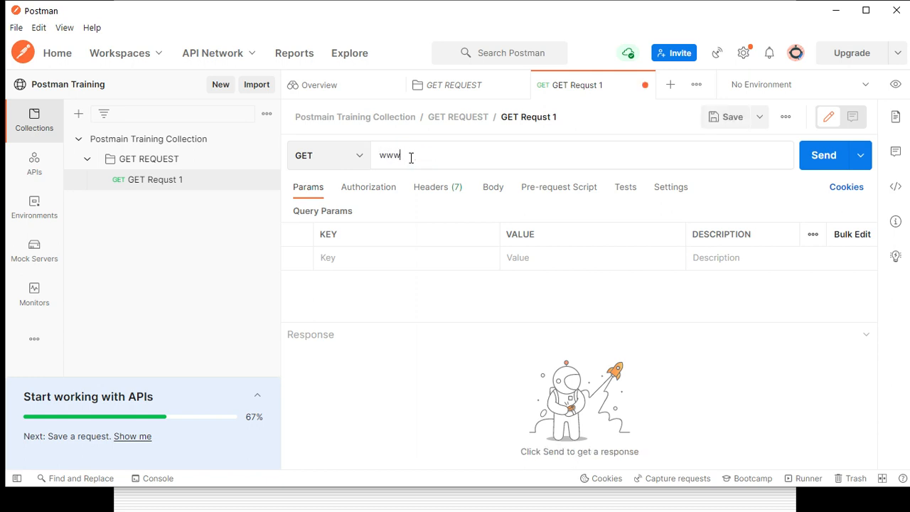
{"action": "type", "text": ".google.com"}
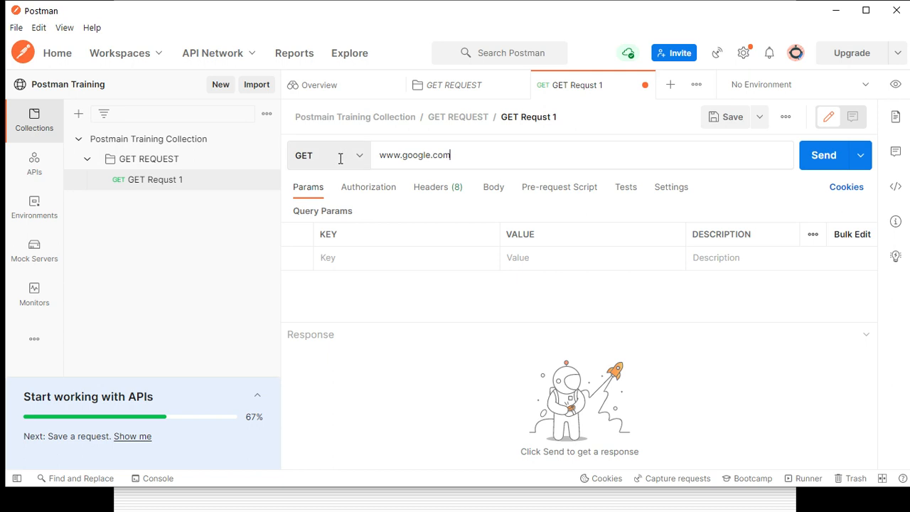
{"action": "left_click", "coordinate": [824, 158]}
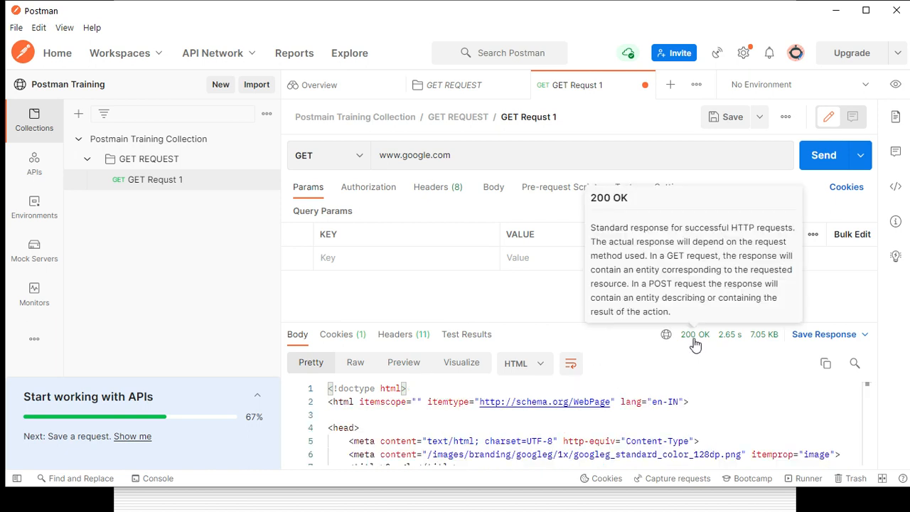
Step: Examine the response's status, time and size details, switching briefly to the presentation slide on GET request responses for reference
{"action": "mouse_move", "coordinate": [734, 342]}
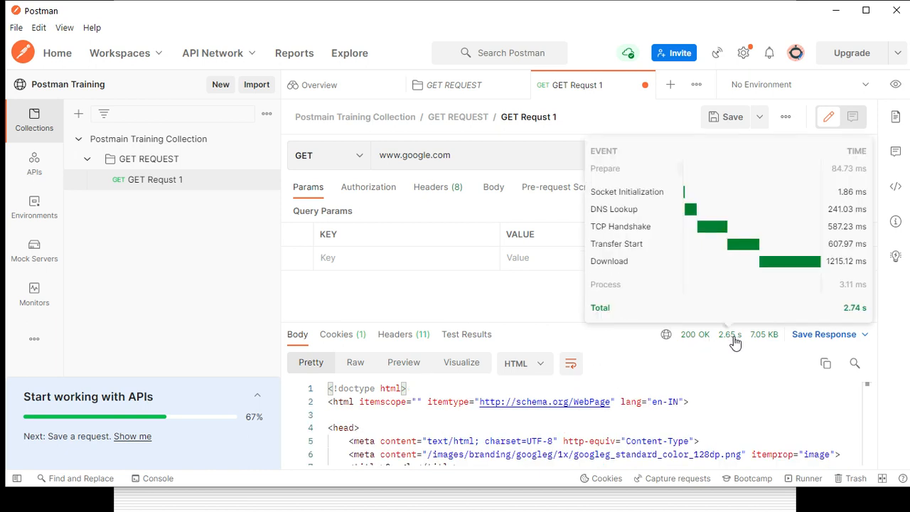
{"action": "mouse_move", "coordinate": [768, 340]}
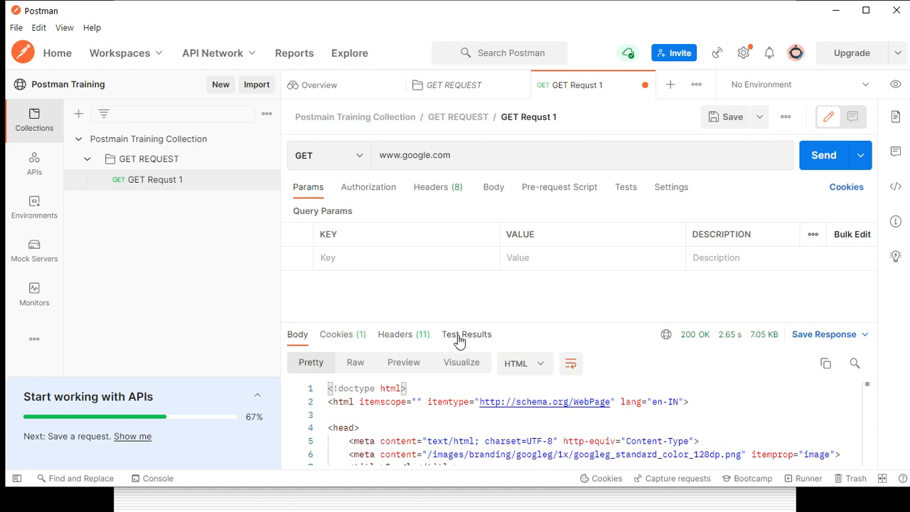
{"action": "key", "text": "alt+Tab"}
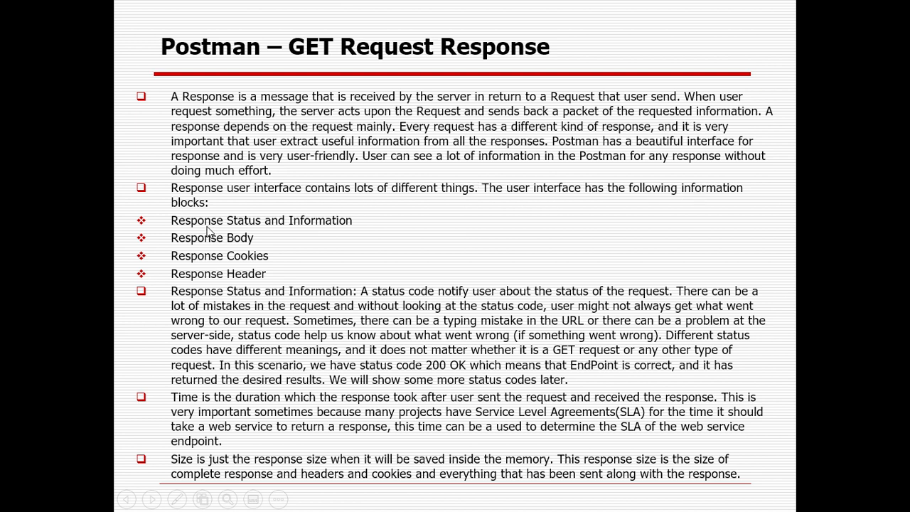
{"action": "key", "text": "alt+Tab"}
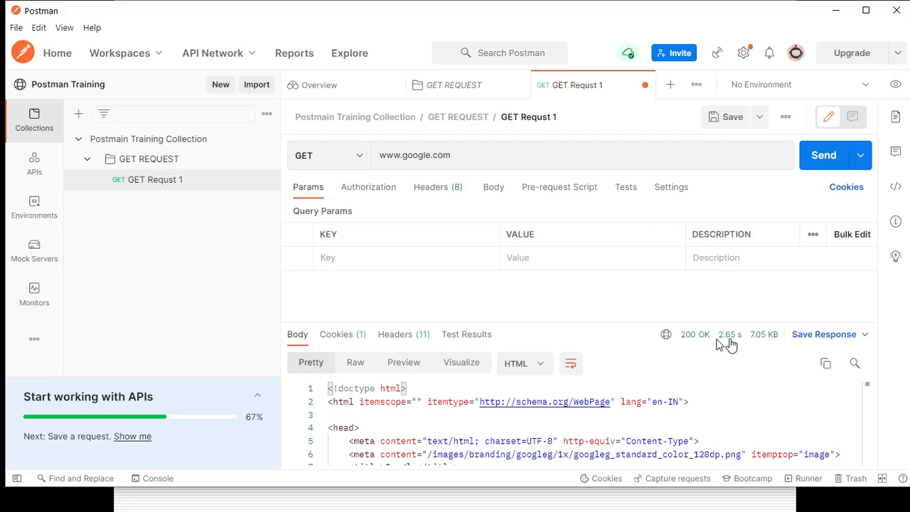
{"action": "mouse_move", "coordinate": [695, 339]}
{"action": "mouse_move", "coordinate": [733, 343]}
{"action": "mouse_move", "coordinate": [763, 340]}
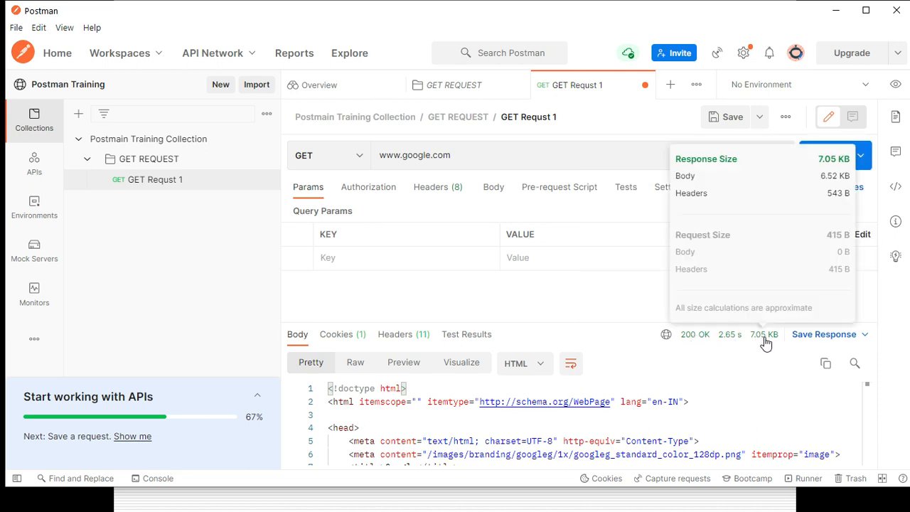